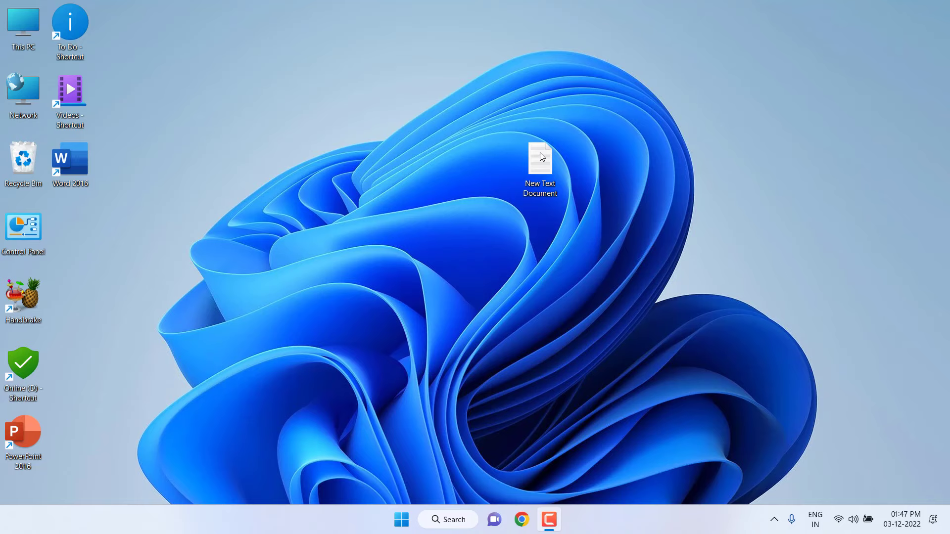
Open Computer Management from This PC, go to Device Manager, and expand Disk drives to show the Generic- SD/MMC USB Device.
left_click(540, 152)
left_click(414, 158)
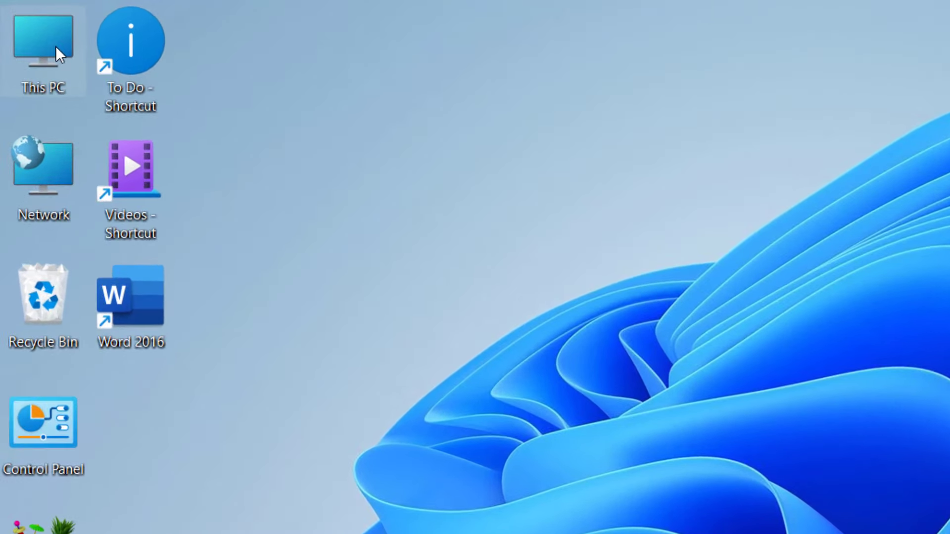
right_click(55, 46)
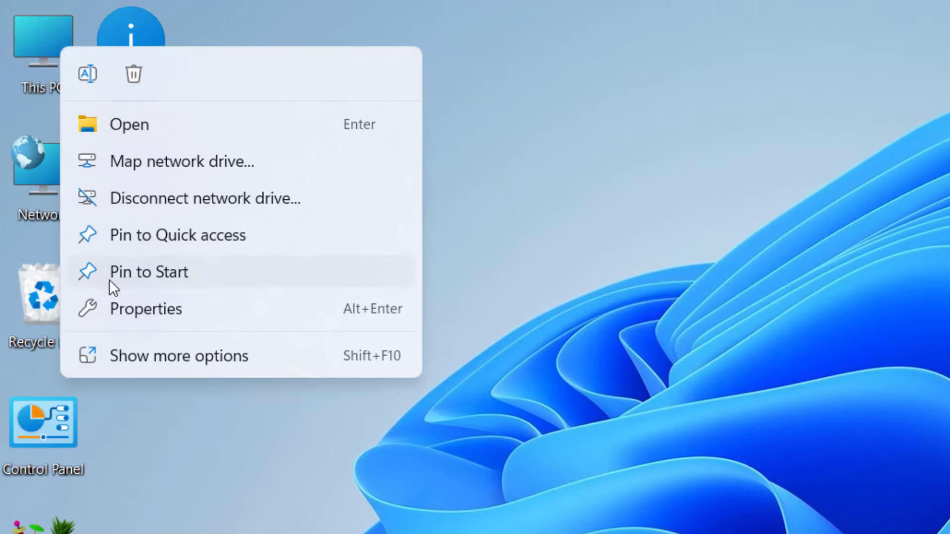
left_click(176, 358)
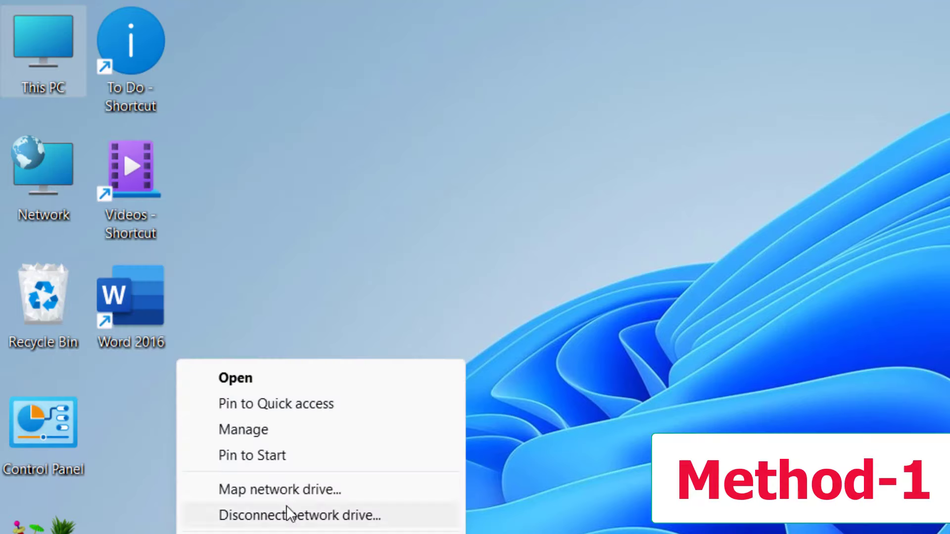
left_click(263, 428)
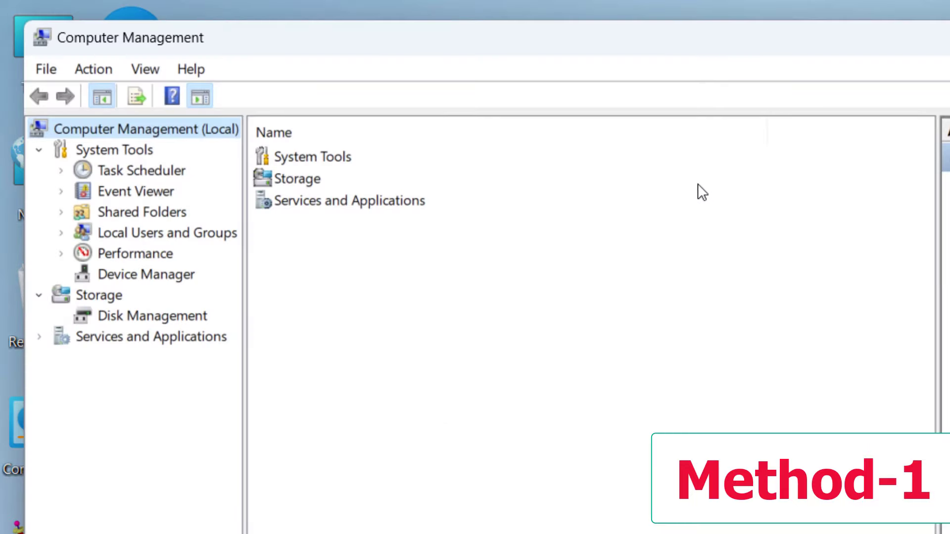
left_click(177, 280)
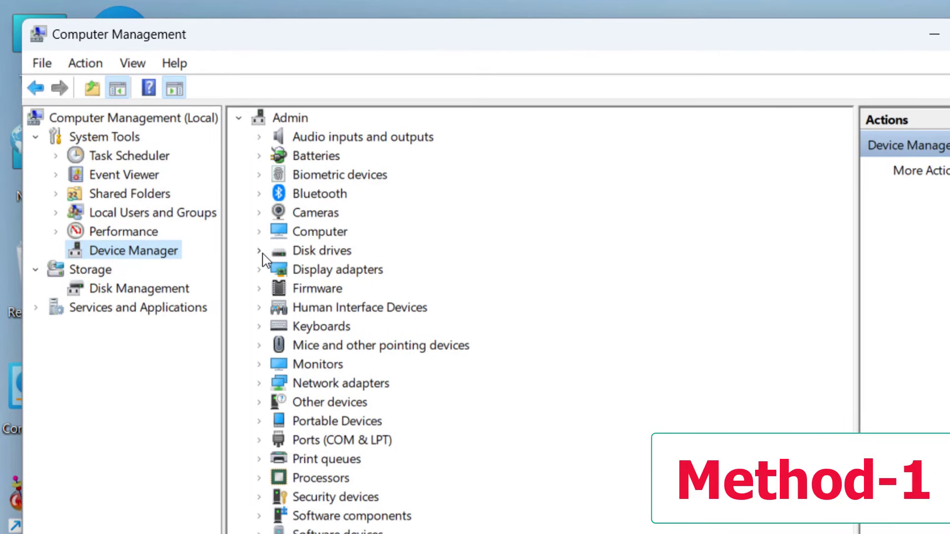
left_click(260, 251)
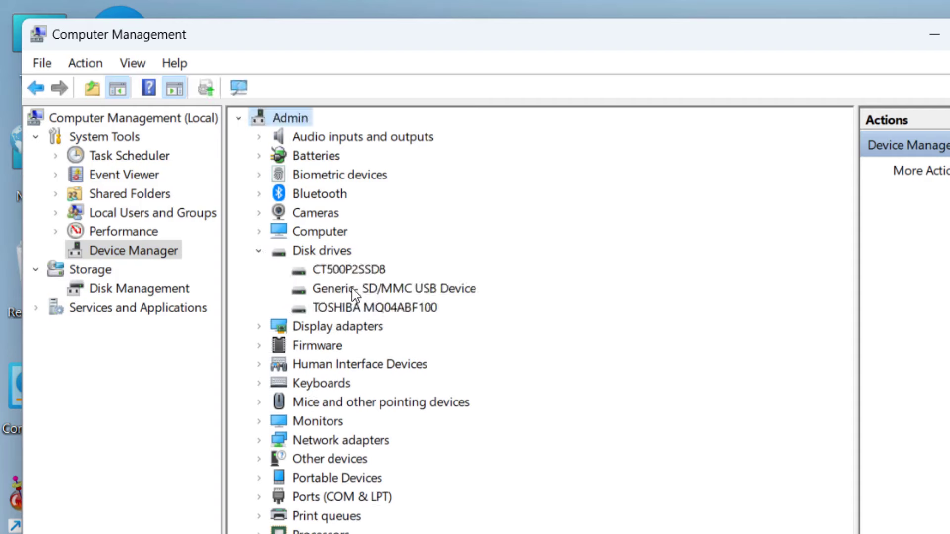
right_click(381, 294)
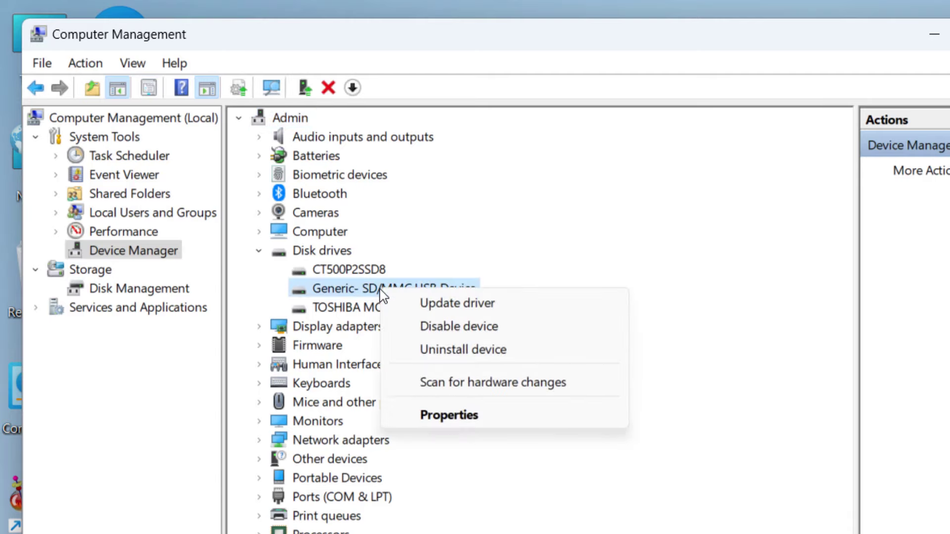
left_click(495, 310)
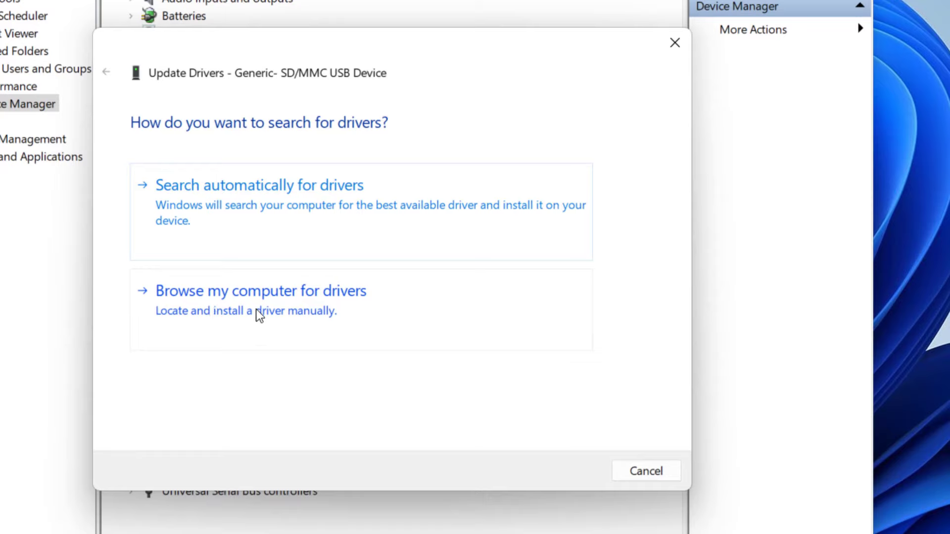
left_click(249, 311)
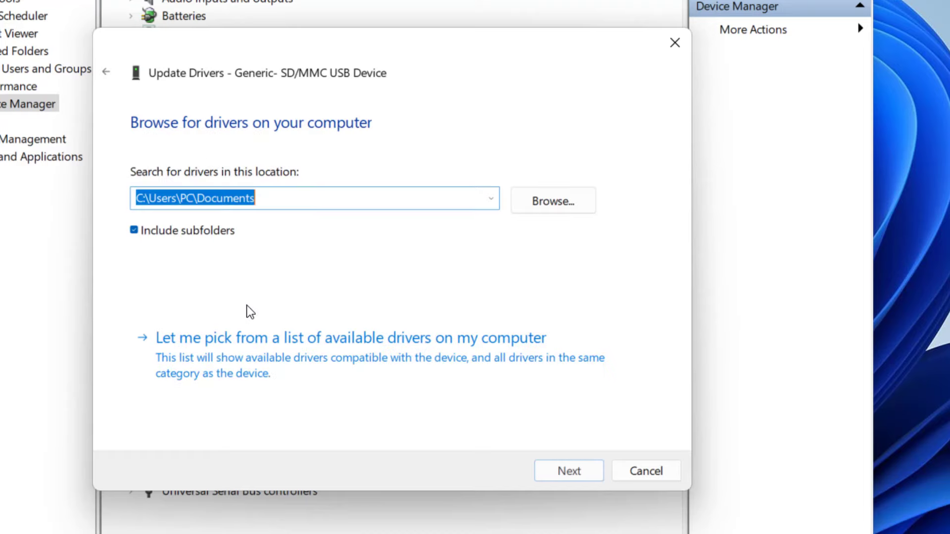
left_click(258, 342)
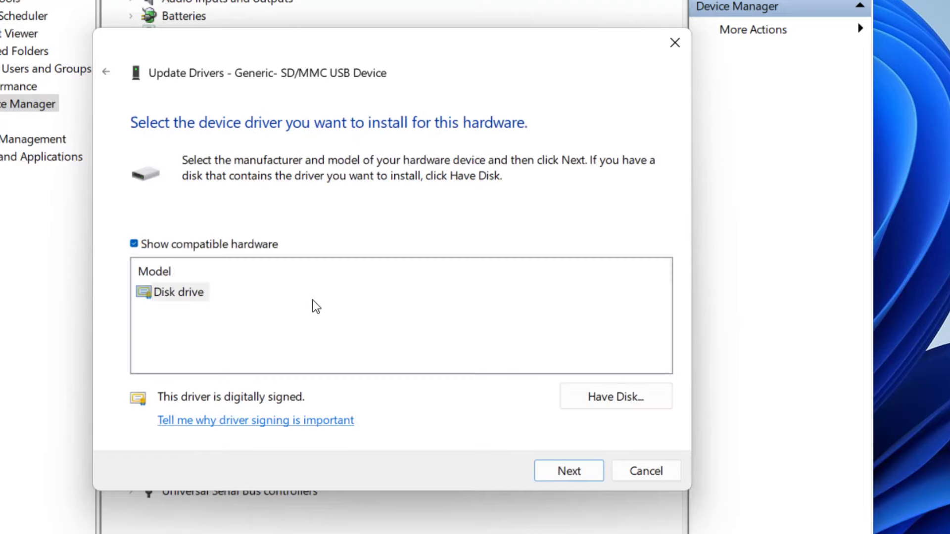
left_click(170, 296)
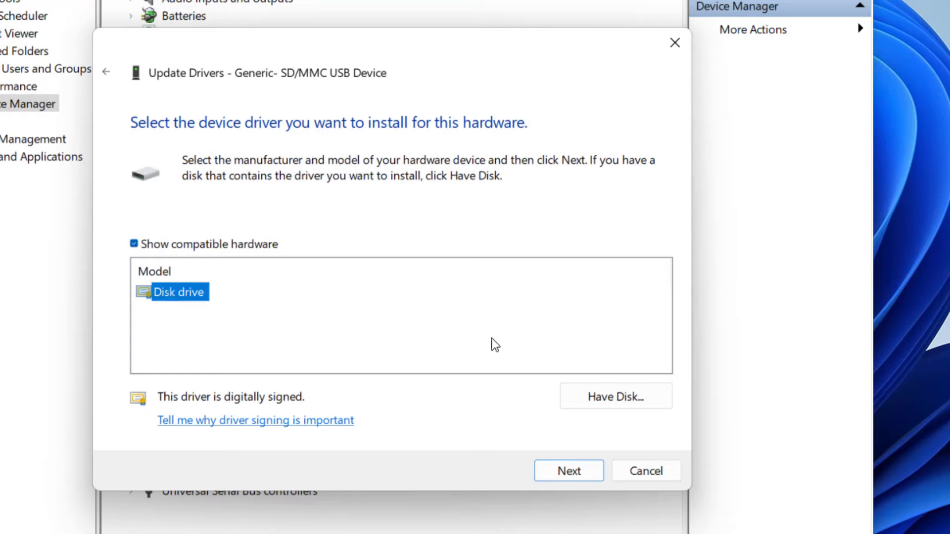
left_click(655, 474)
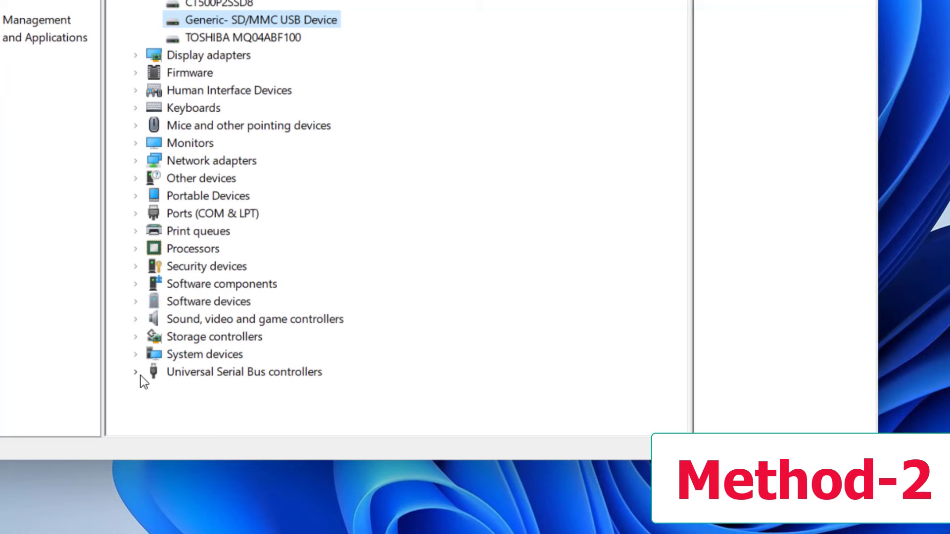
Under Universal Serial Bus controllers, choose Uninstall device for the Realtek USB 2.0 Card Reader.
left_click(134, 447)
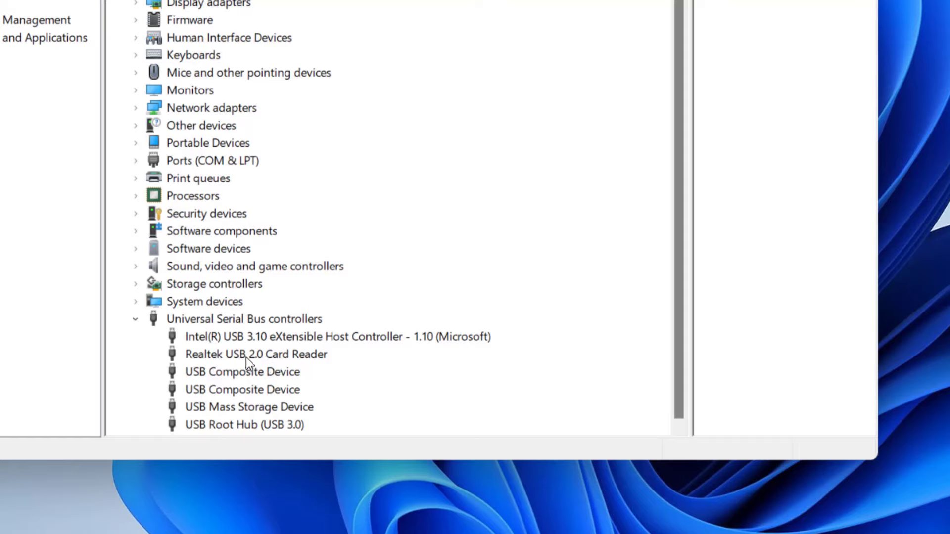
right_click(246, 357)
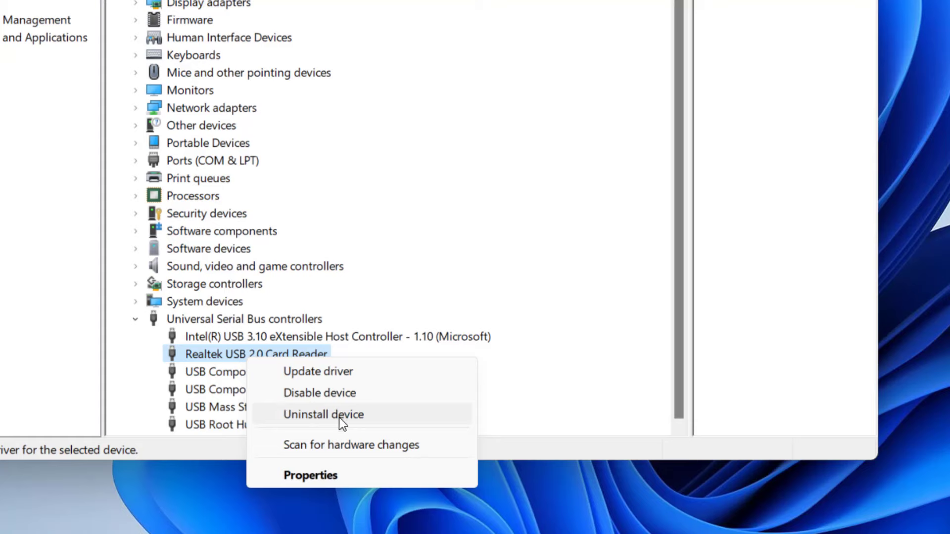
left_click(434, 236)
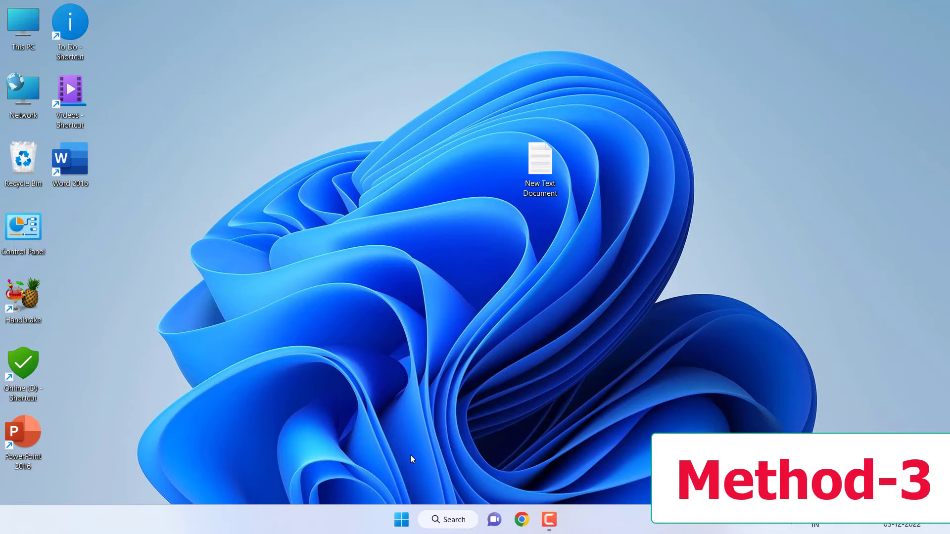
Launch Command Prompt as administrator and enter chkdsk g: /f without running it.
left_click(400, 509)
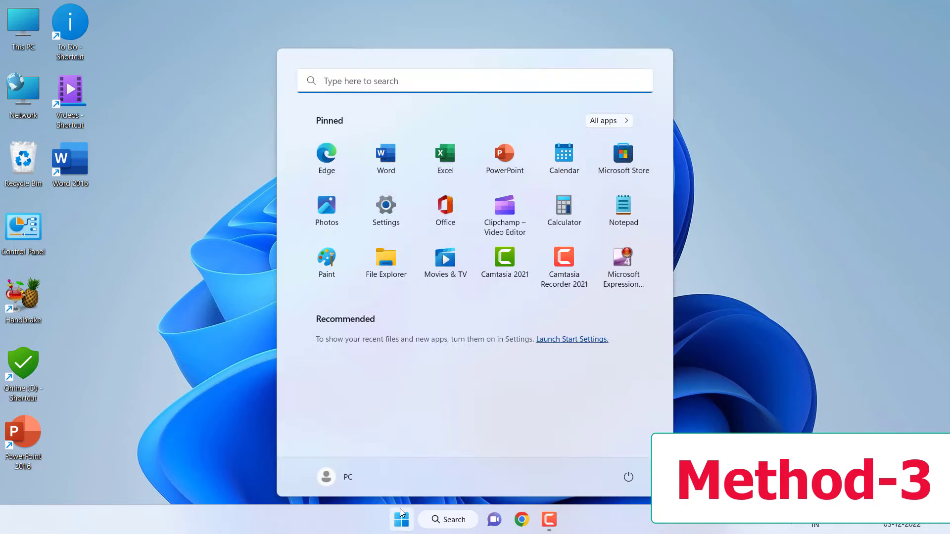
type("cmd")
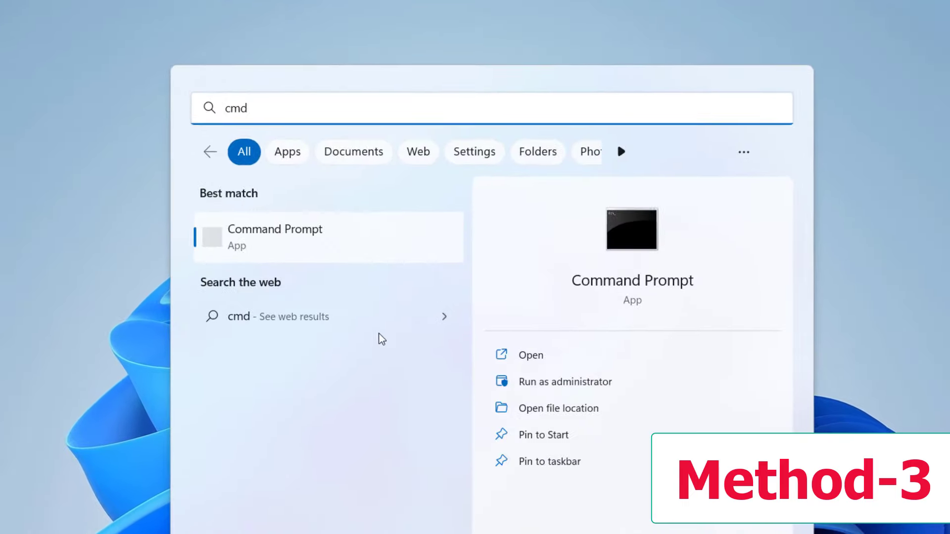
left_click(277, 247)
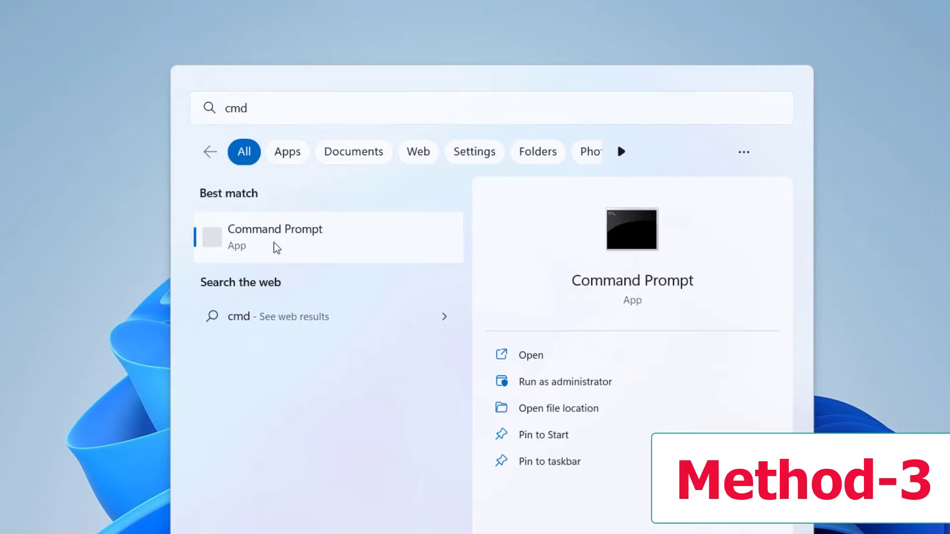
right_click(277, 248)
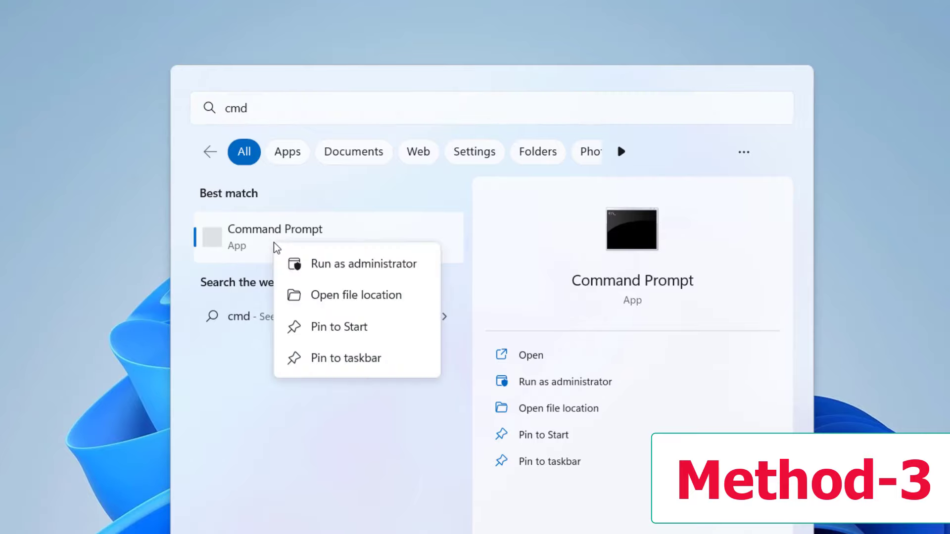
left_click(336, 274)
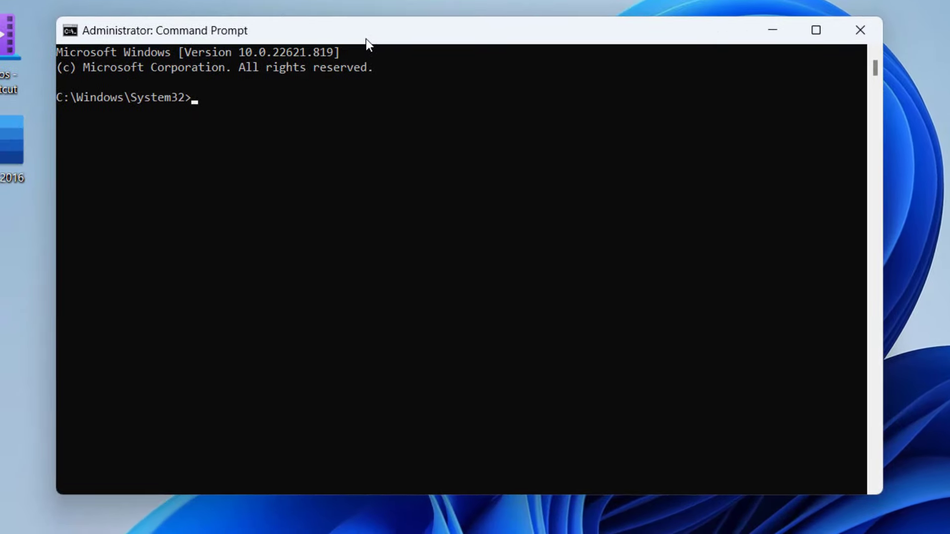
type("chkdsk g: /f")
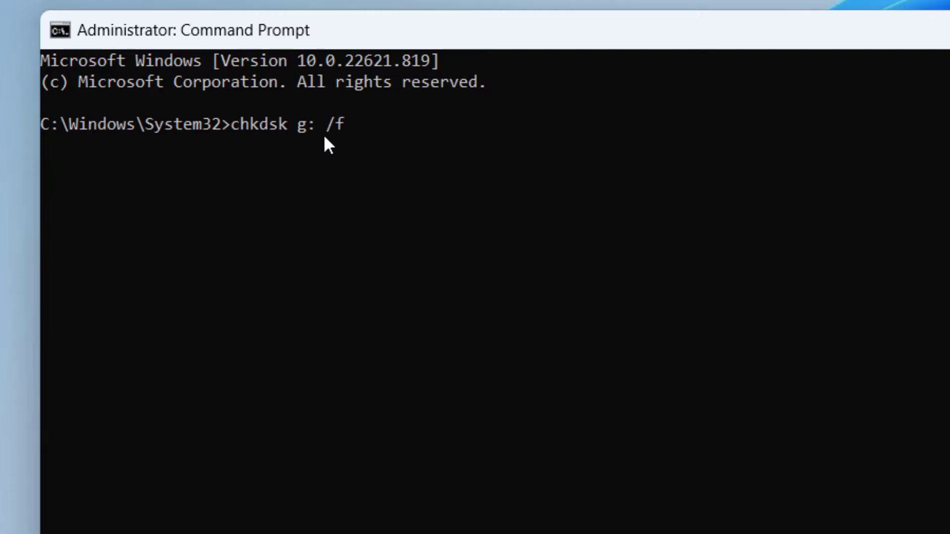
left_click(299, 132)
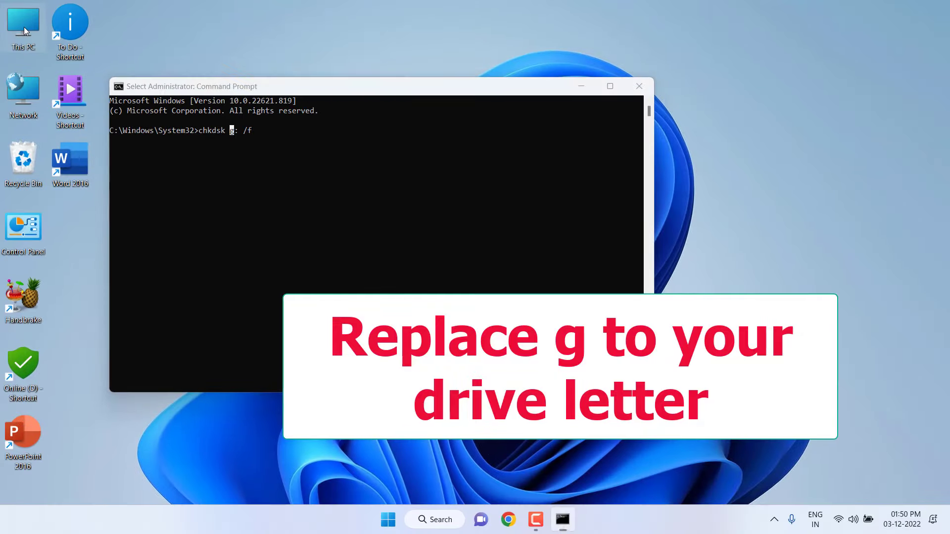
Check in This PC that the card is USB Drive (G:) with 106 GB free of 116 GB.
double_click(24, 28)
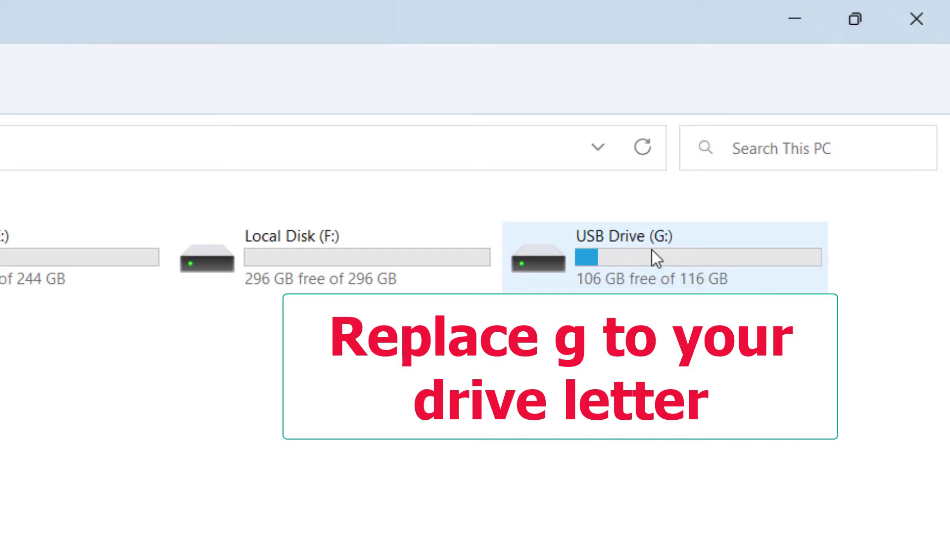
mouse_move(652, 250)
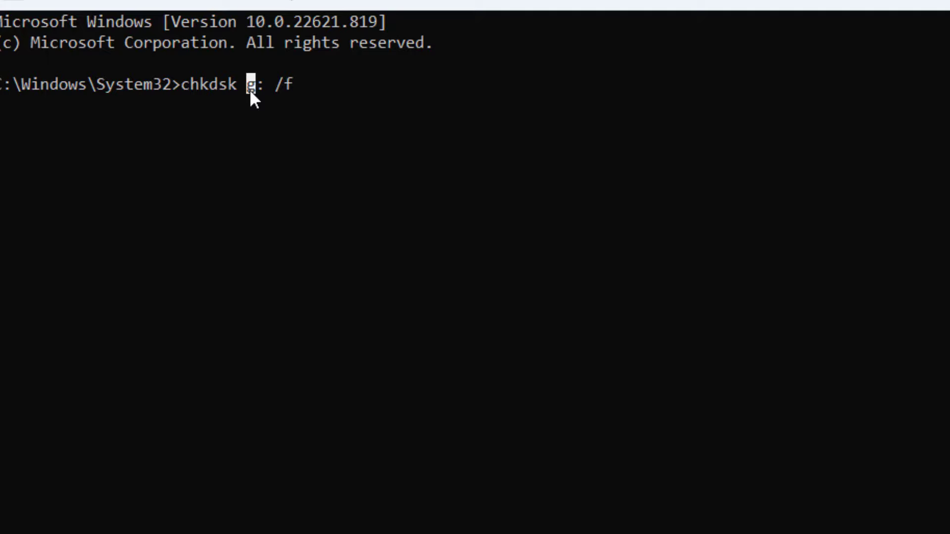
Clear the console selection and run chkdsk g: /f on the G: card.
left_click(382, 89)
key("Return")
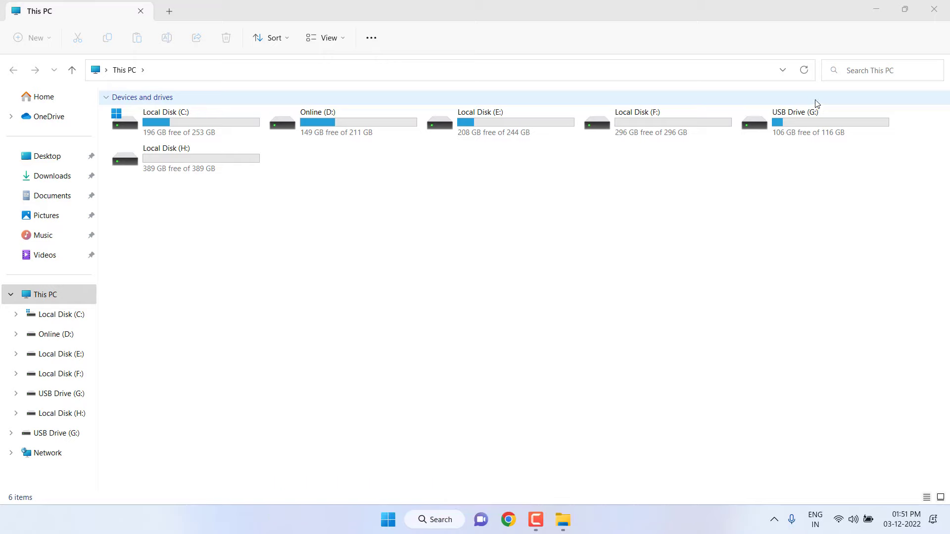
Start a new administrator Command Prompt for chkdsk g: /r, then close that console.
left_click(398, 522)
type("cmd")
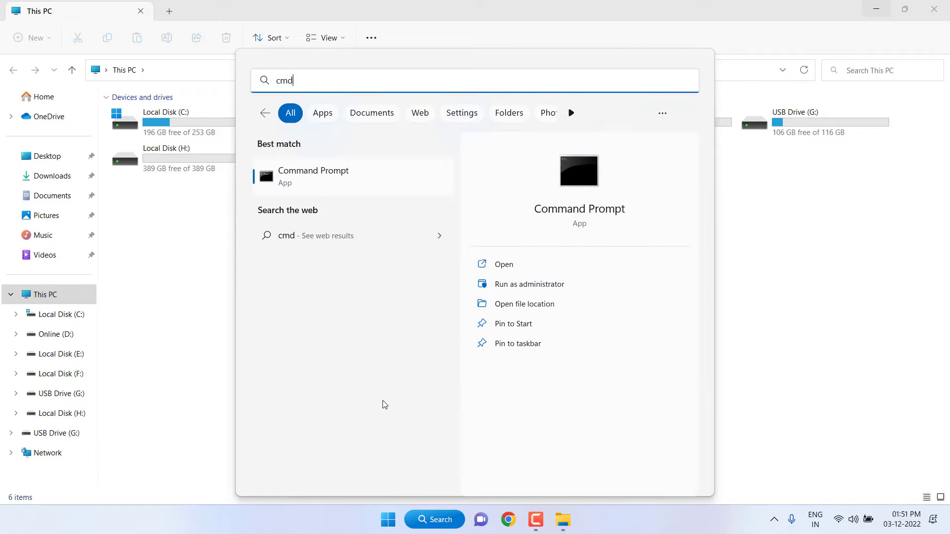
right_click(316, 171)
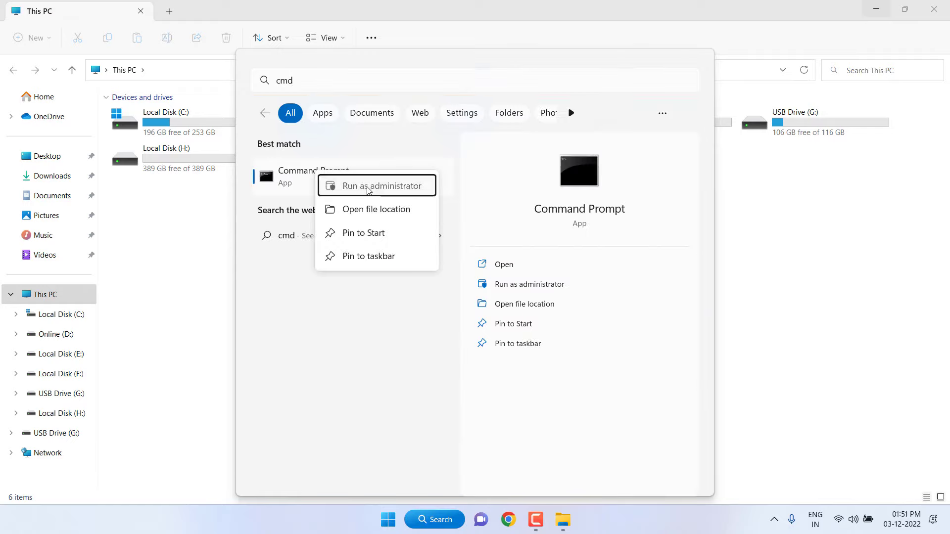
left_click(367, 189)
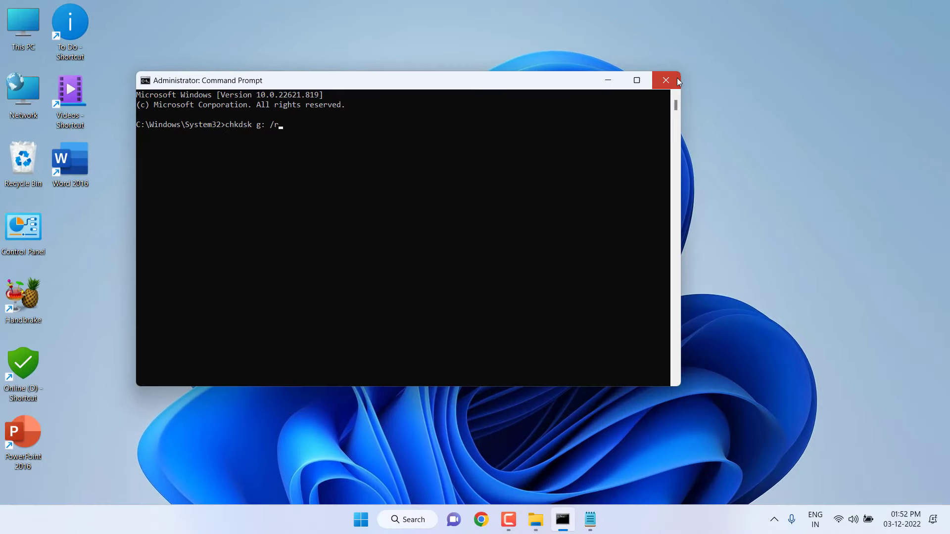
left_click(677, 80)
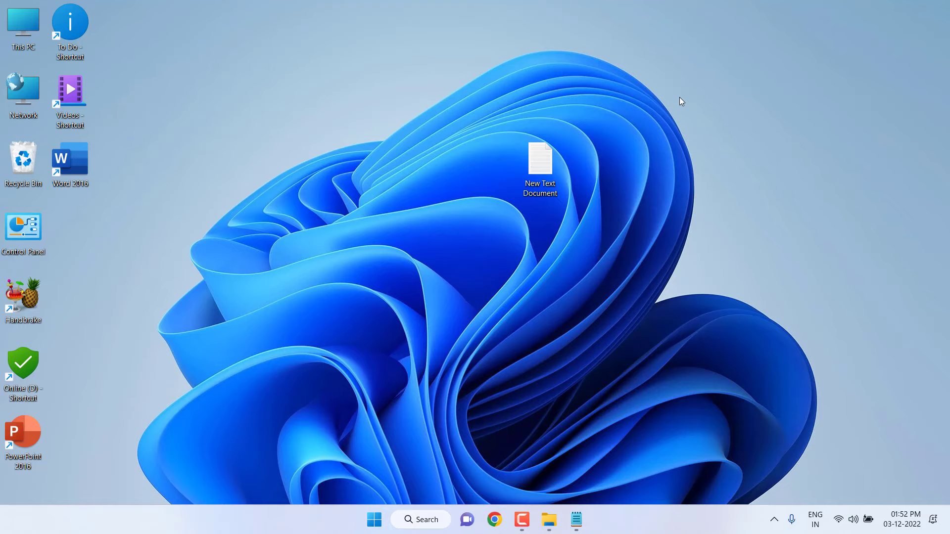